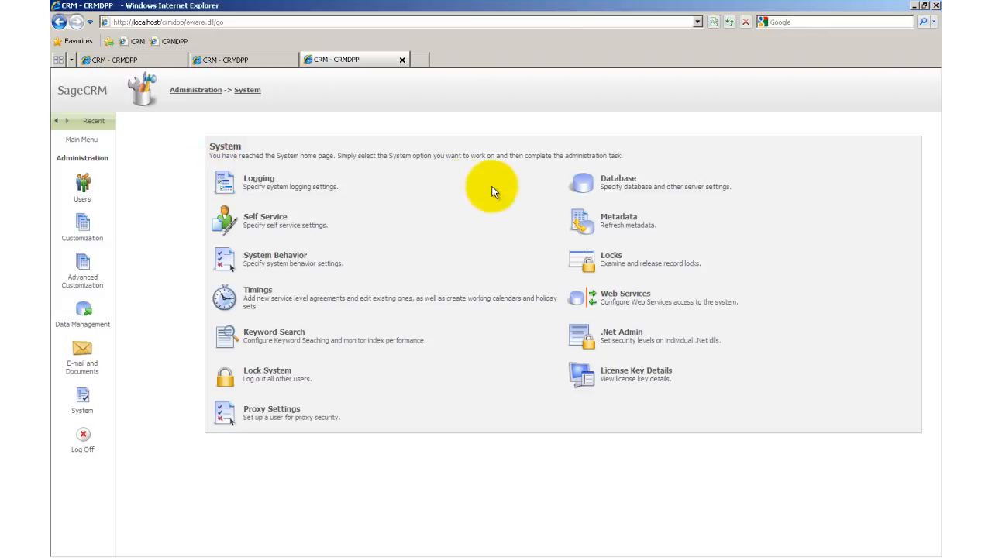
- In the system's Database settings, set Always use default database to No and save the change
{"action": "left_click", "coordinate": [585, 185]}
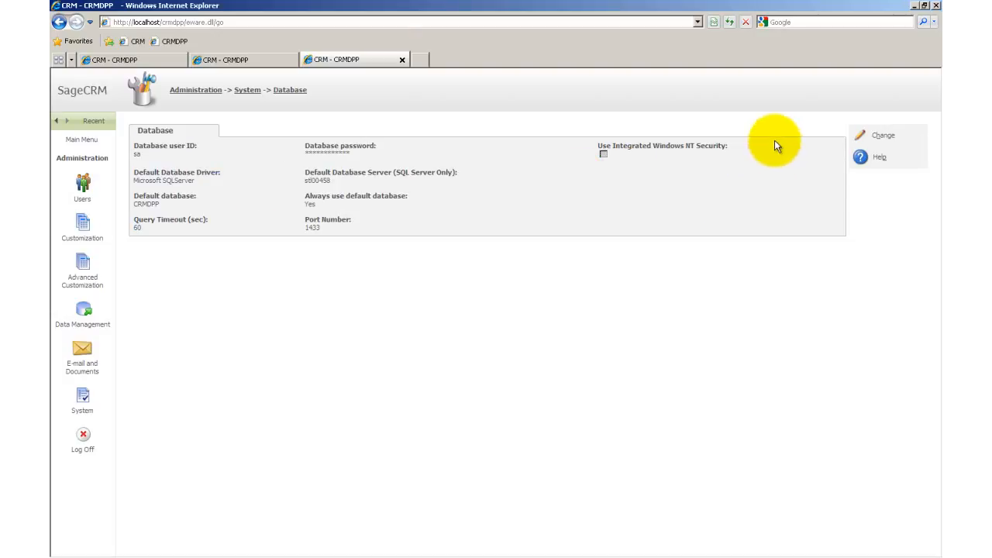
{"action": "left_click", "coordinate": [884, 138]}
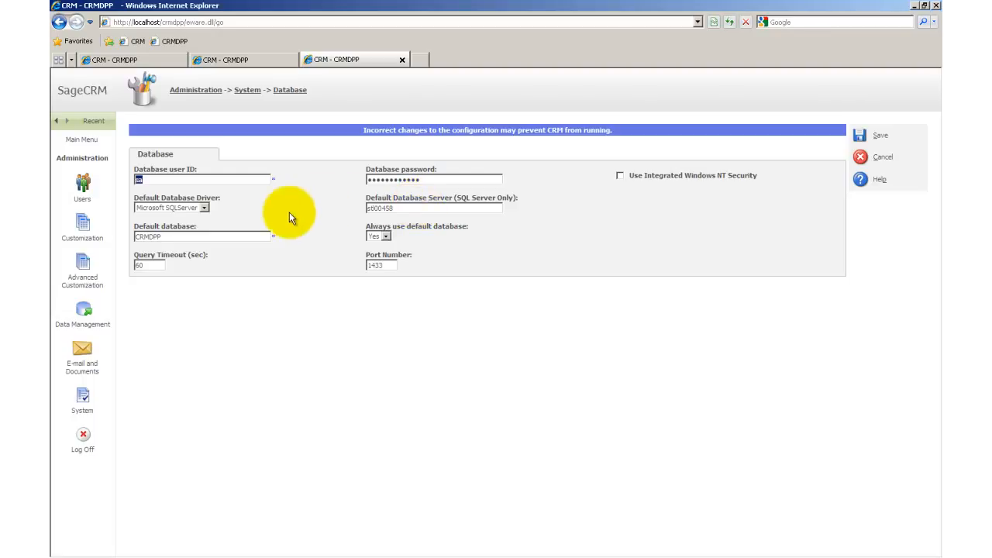
{"action": "left_click", "coordinate": [252, 235]}
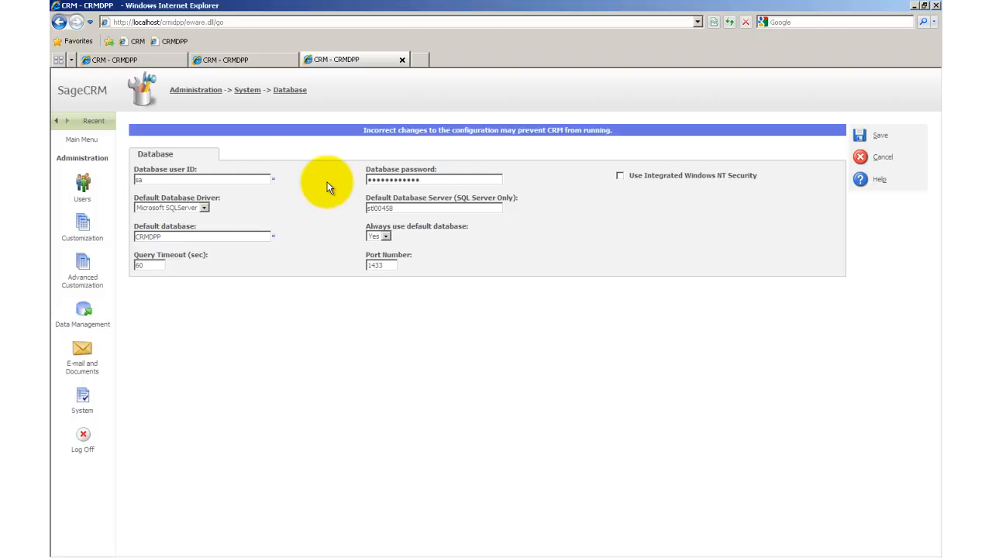
{"action": "left_click", "coordinate": [384, 238]}
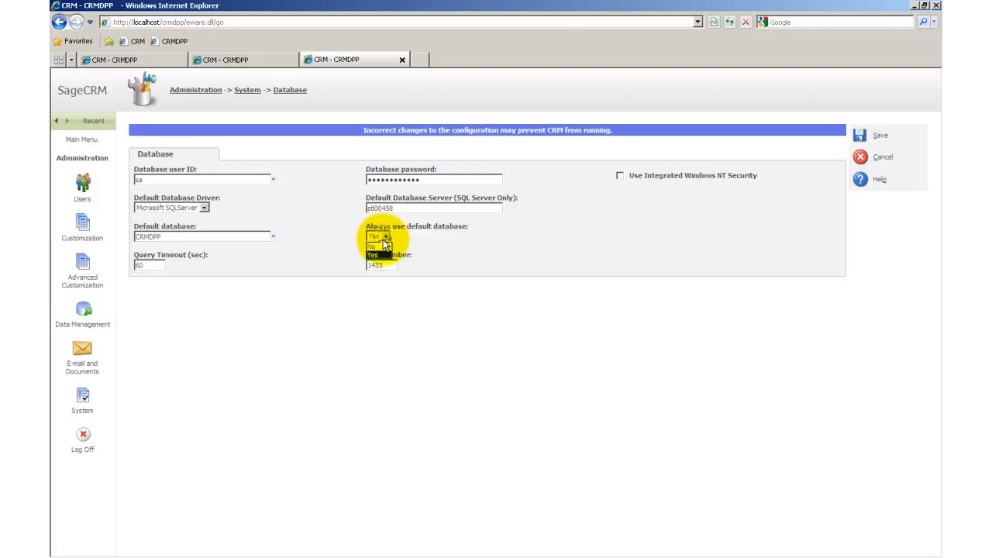
{"action": "left_click", "coordinate": [377, 255]}
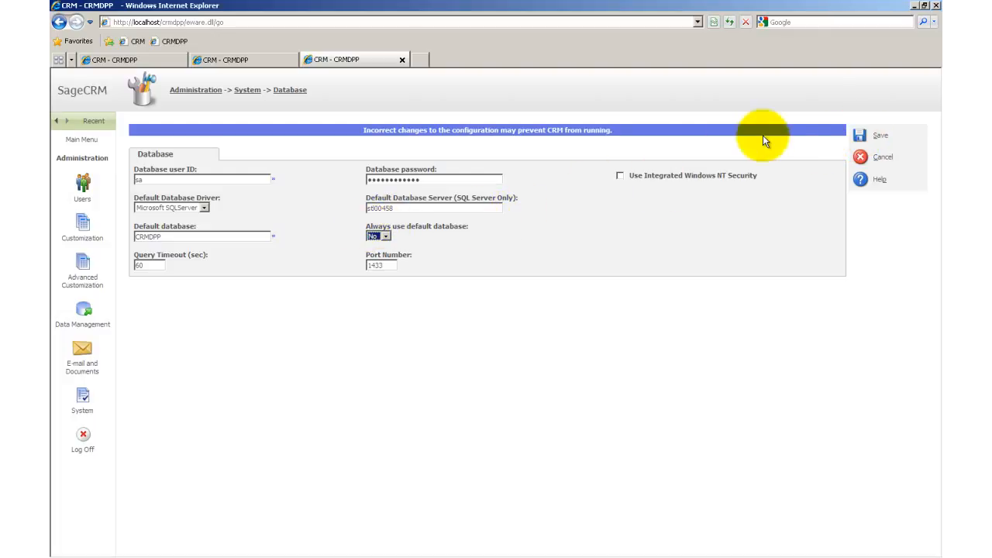
{"action": "left_click", "coordinate": [867, 137]}
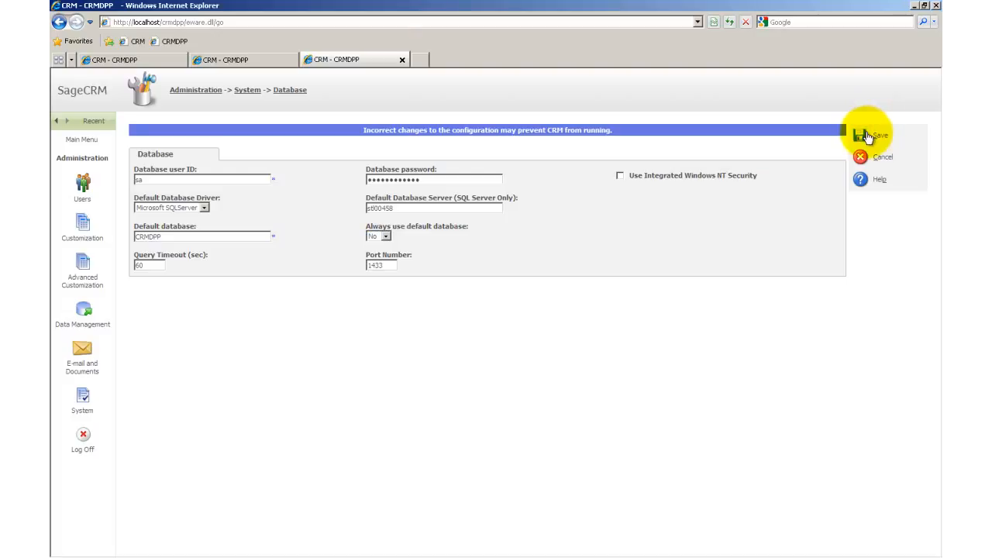
- Open the CRMDPP log-on page in a new browser tab, check its Databases field, and return to the Database settings
{"action": "left_click", "coordinate": [422, 61]}
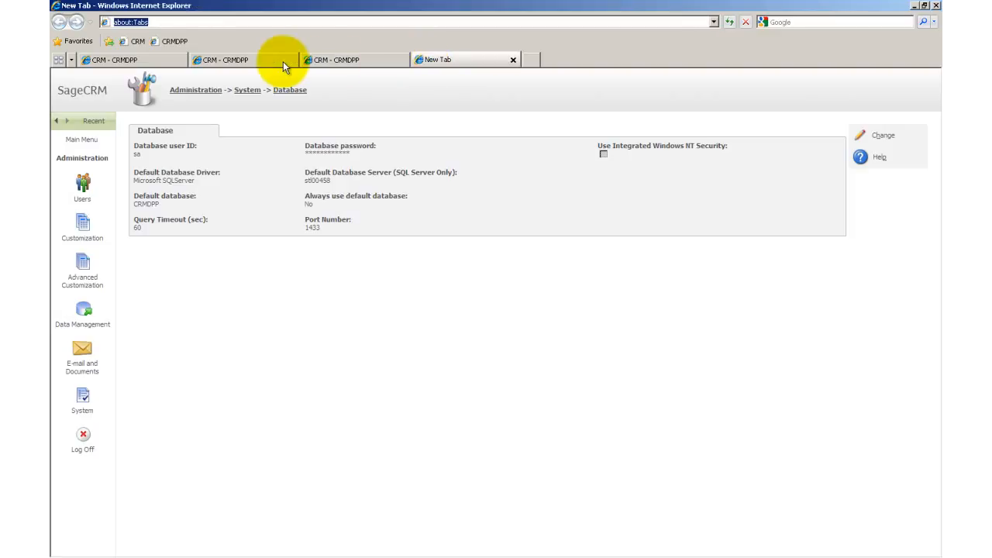
{"action": "left_click", "coordinate": [176, 45]}
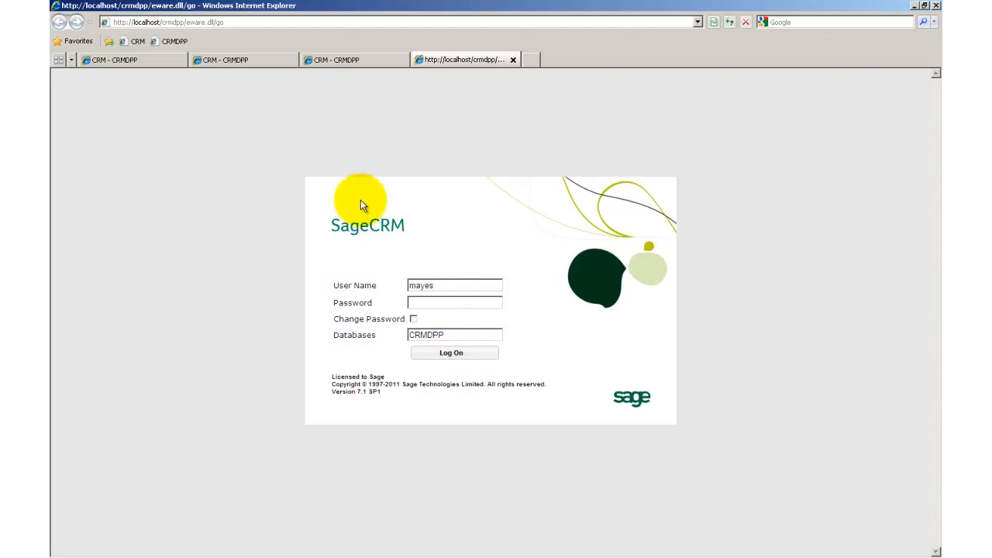
{"action": "left_click", "coordinate": [378, 62]}
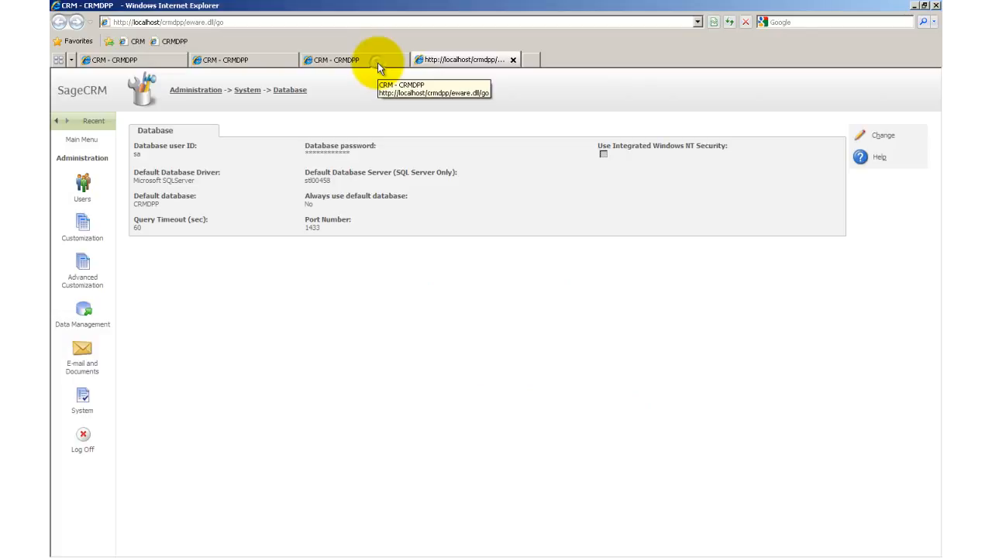
- Set Always use default database to Yes in the Database settings and save the change
{"action": "left_click", "coordinate": [884, 137]}
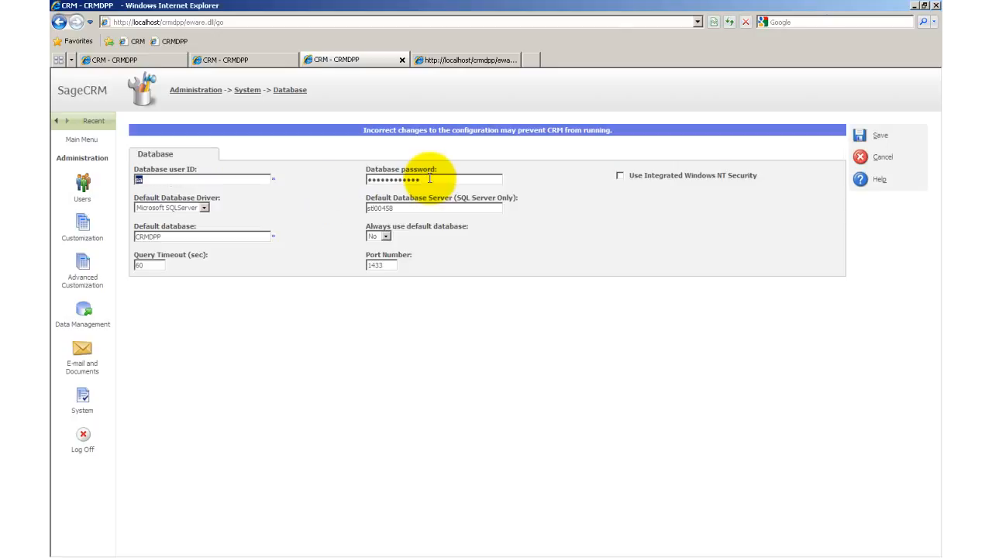
{"action": "left_click", "coordinate": [380, 240]}
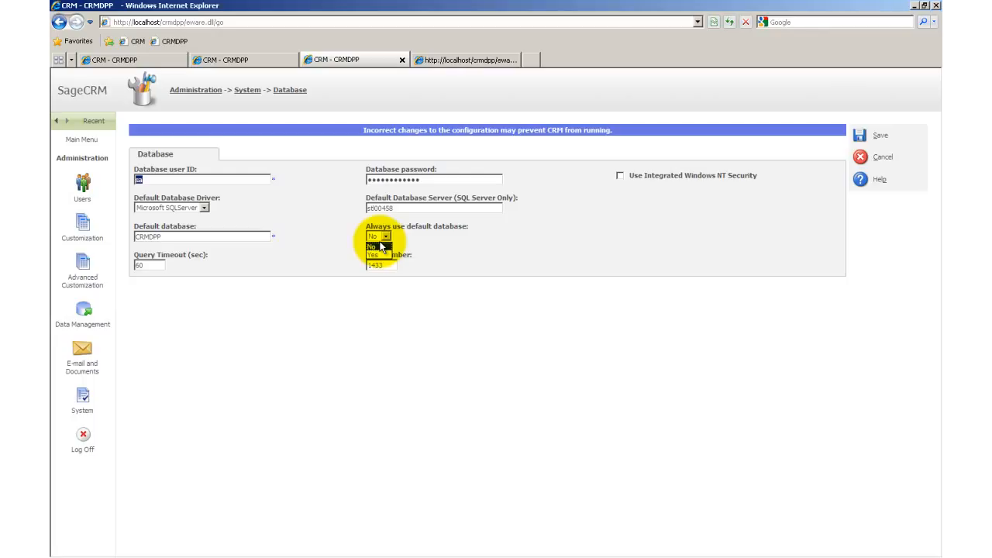
{"action": "left_click", "coordinate": [375, 255]}
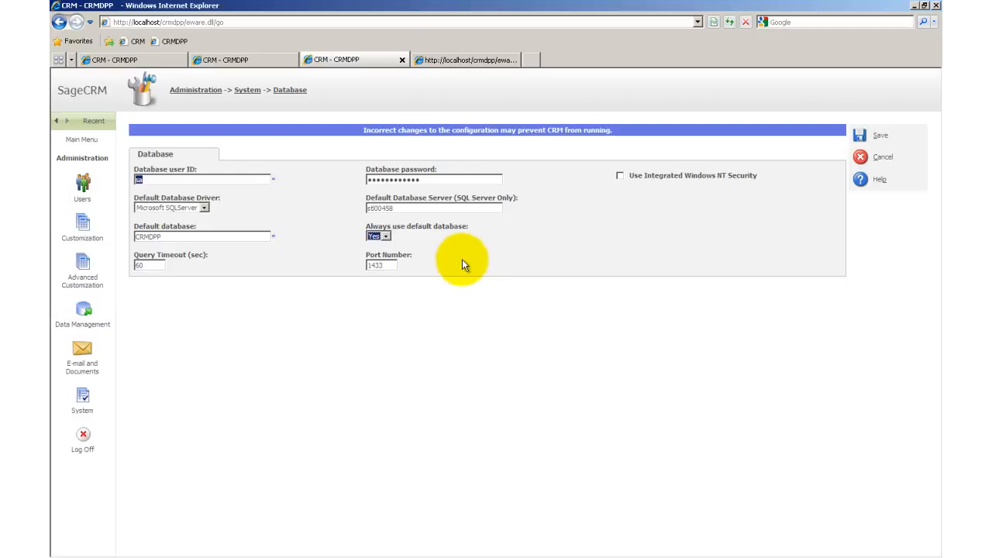
{"action": "left_click", "coordinate": [159, 265]}
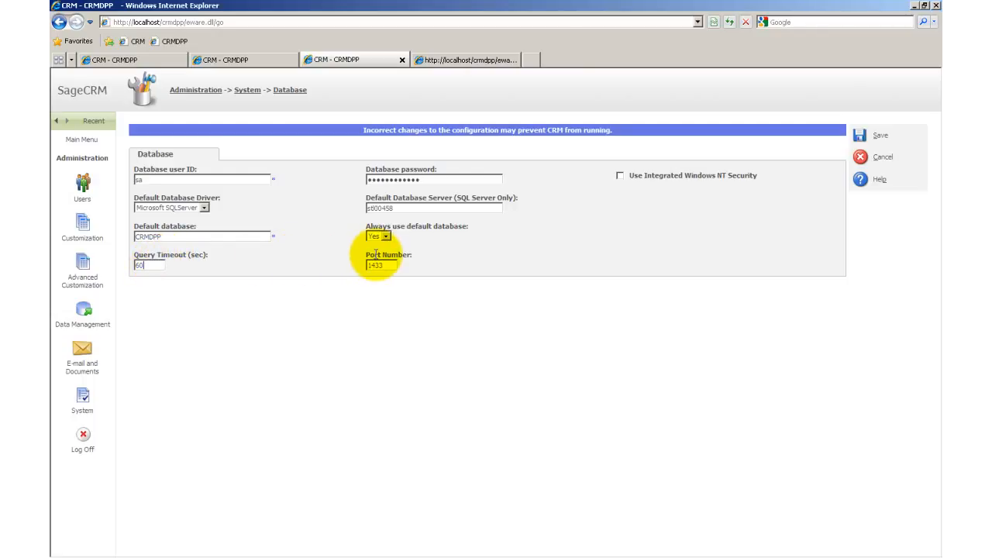
{"action": "left_click", "coordinate": [860, 140]}
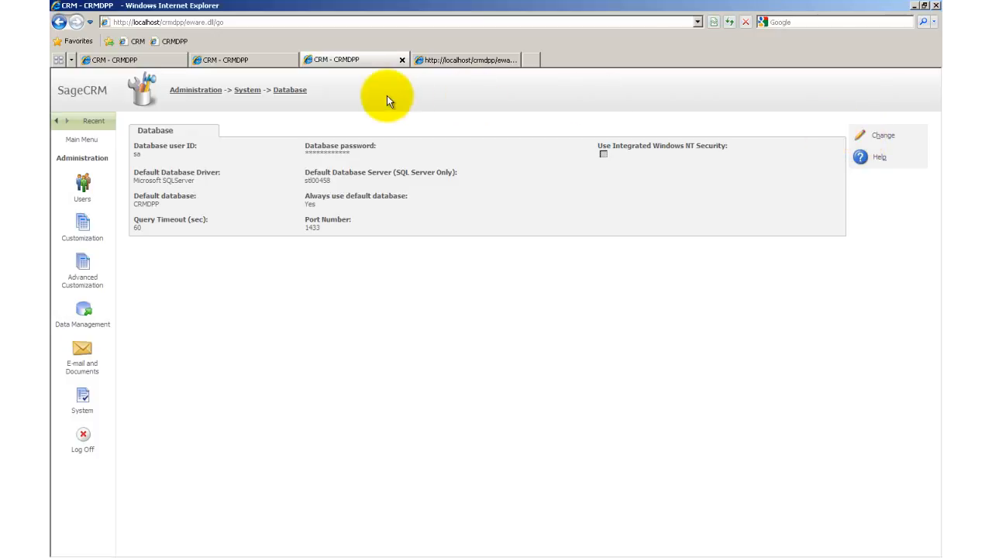
- Examine the metadata refresh options in System administration, selecting Refresh All and clearing it again without executing a refresh
{"action": "left_click", "coordinate": [247, 91]}
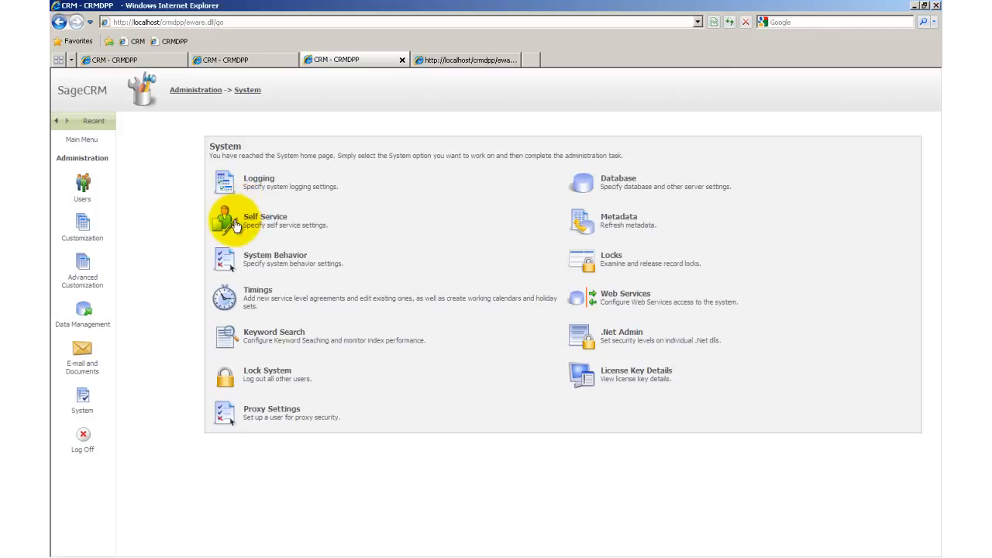
{"action": "left_click", "coordinate": [575, 226]}
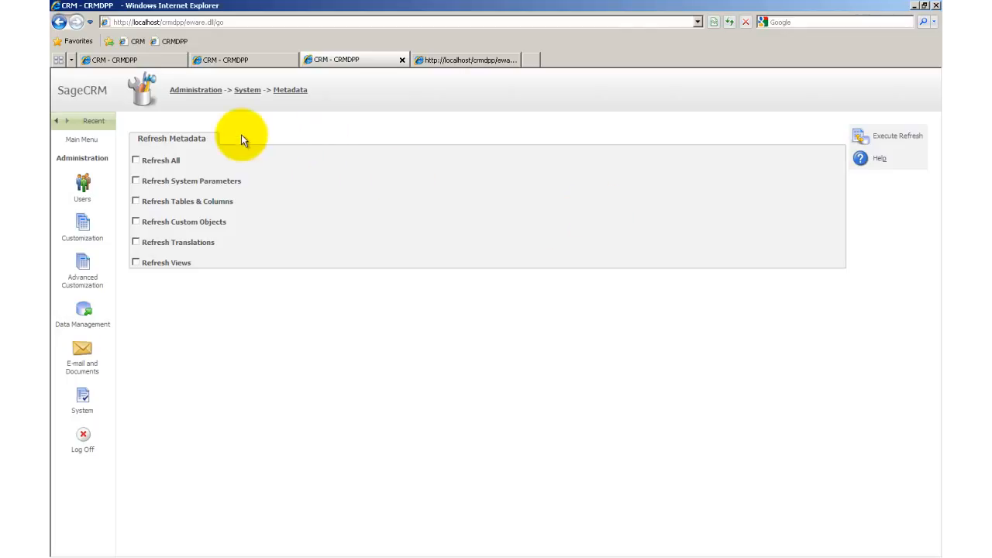
{"action": "left_click", "coordinate": [138, 159]}
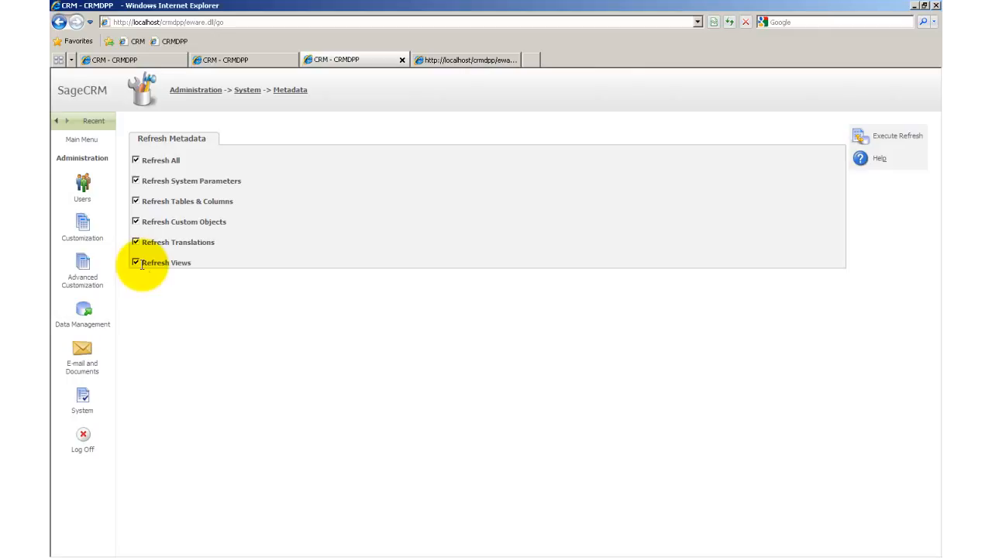
{"action": "left_click", "coordinate": [136, 160]}
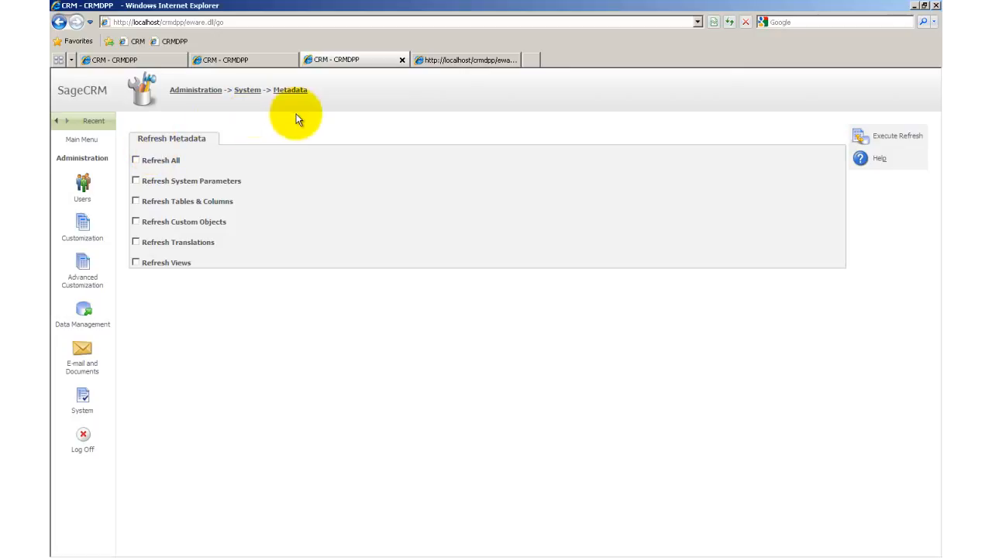
- View the System Behavior settings, and open the record Locks list in System administration
{"action": "left_click", "coordinate": [245, 92]}
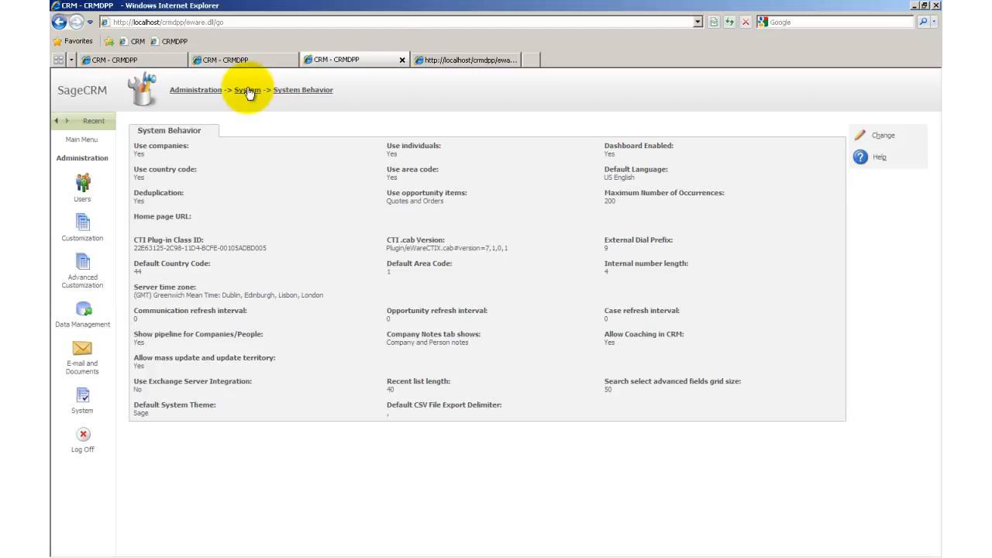
{"action": "left_click", "coordinate": [247, 91]}
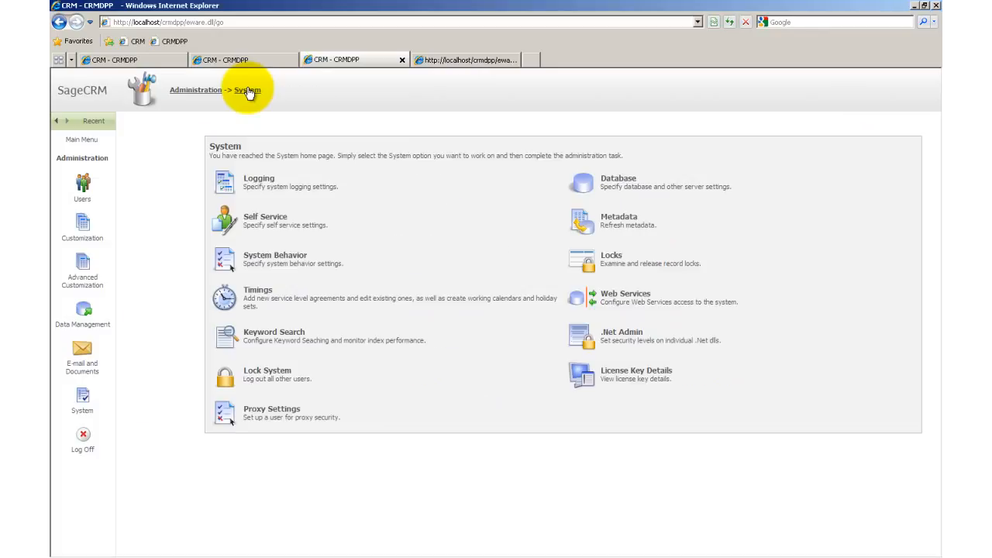
{"action": "left_click", "coordinate": [582, 260]}
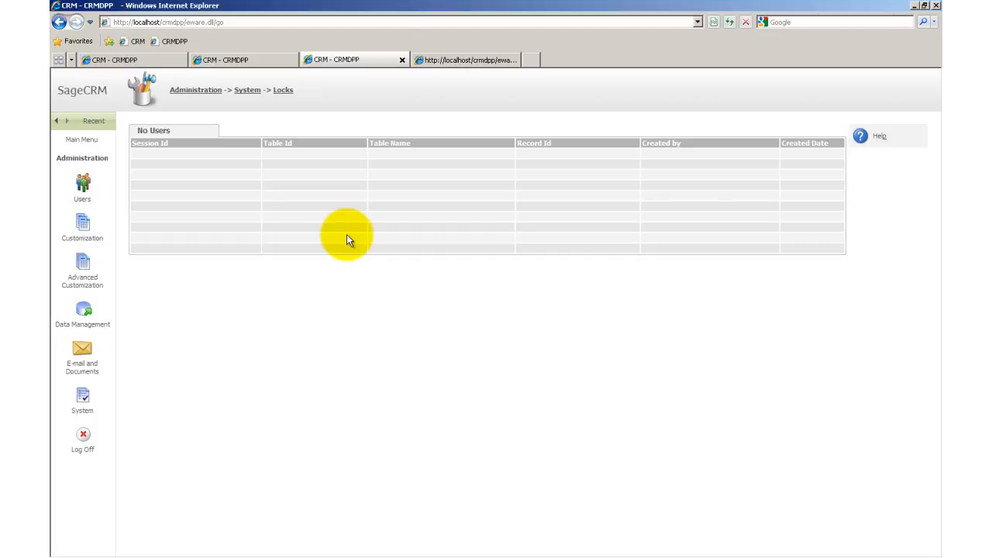
- Open the Gatecom Inc. company record for editing in one user session, and try to edit it in the other session
{"action": "left_click", "coordinate": [251, 60]}
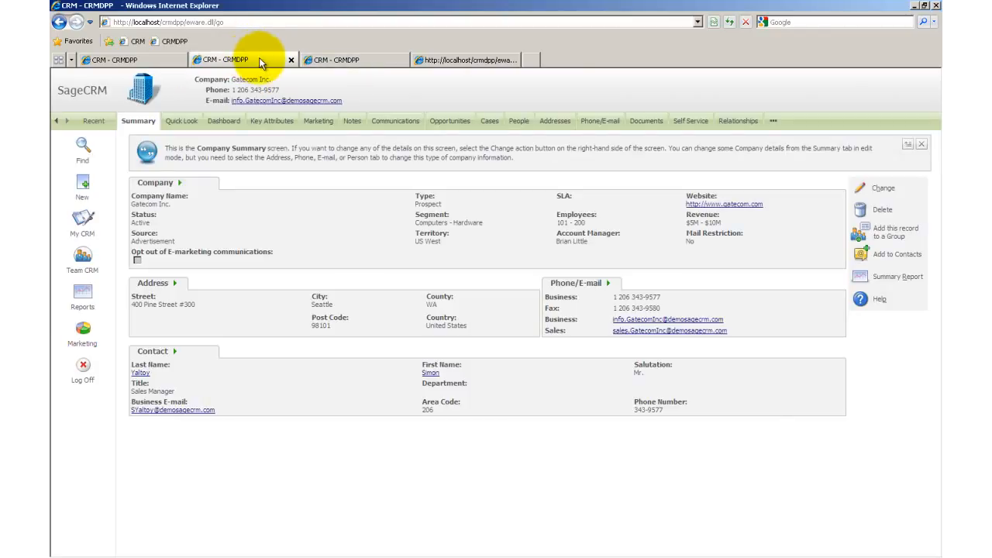
{"action": "left_click", "coordinate": [885, 188]}
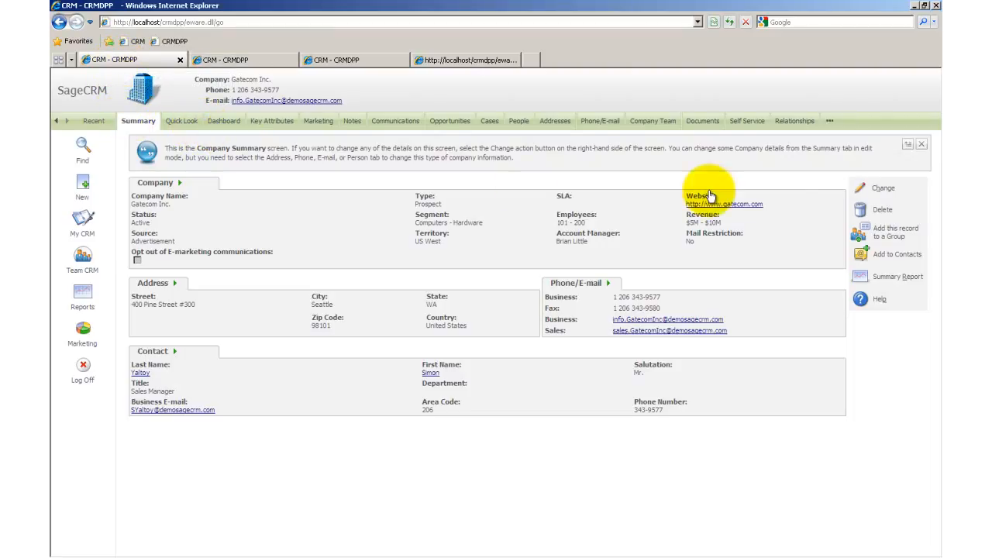
{"action": "left_click", "coordinate": [880, 188]}
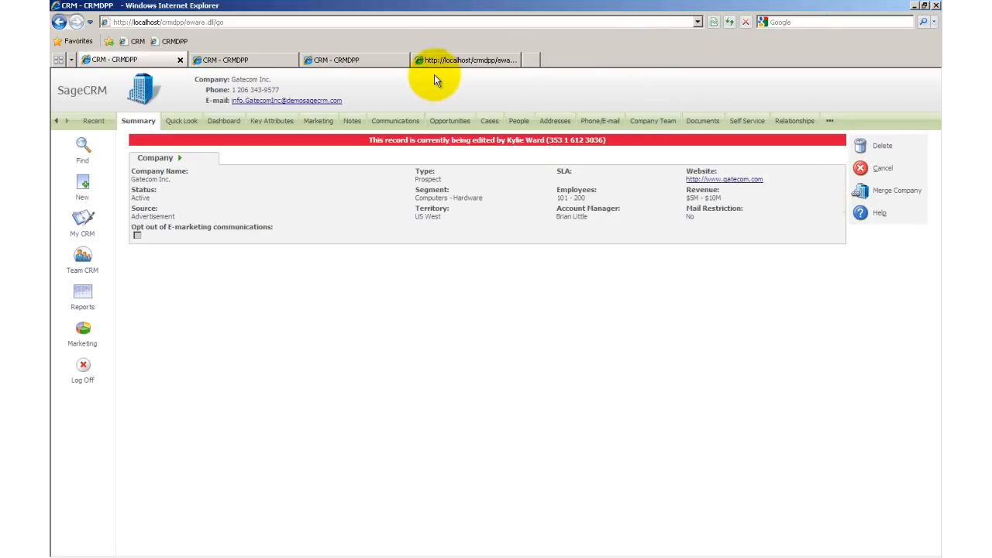
- Refresh the Locks list, and run the query select * from Locks against CRMDPP in SQL Server Management Studio
{"action": "left_click", "coordinate": [379, 62]}
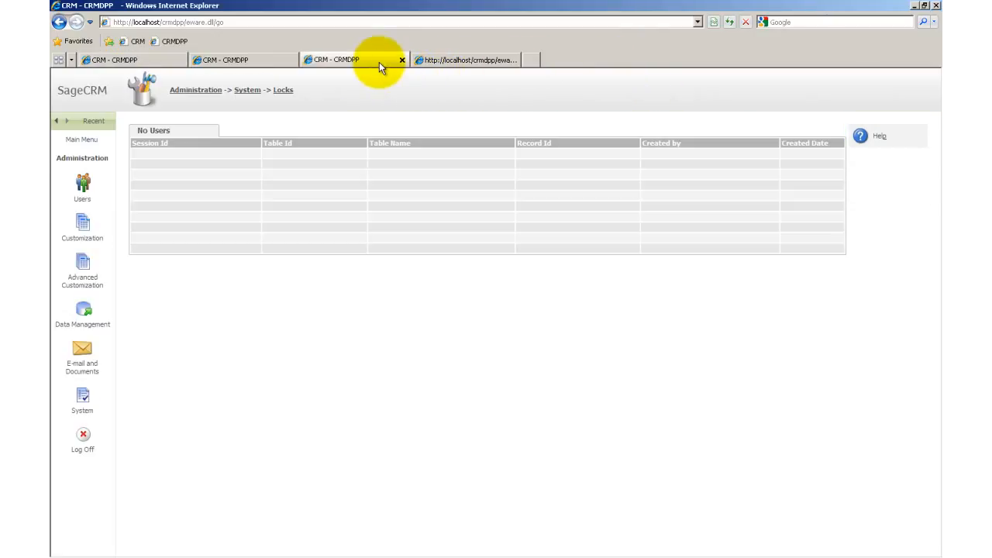
{"action": "left_click", "coordinate": [290, 98]}
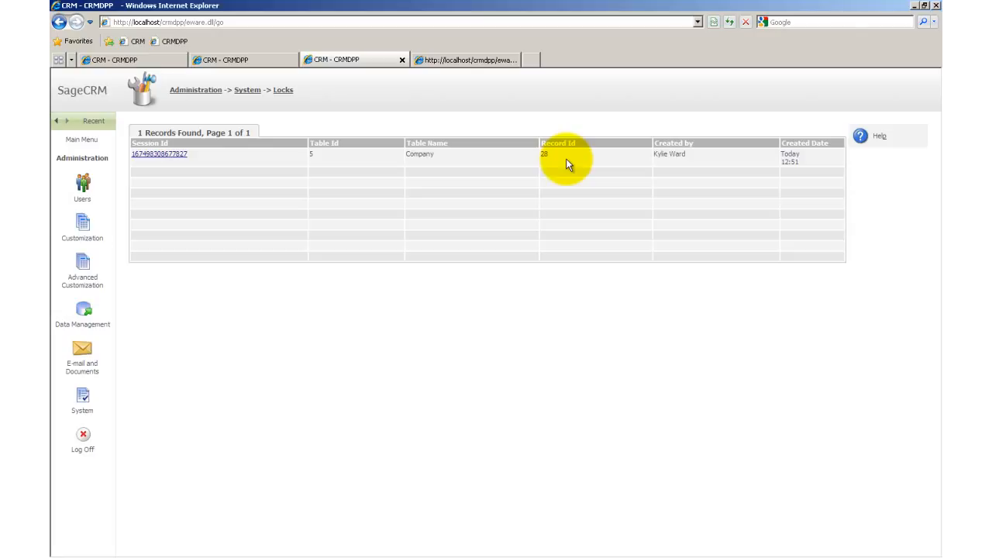
{"action": "key", "text": "alt+Tab"}
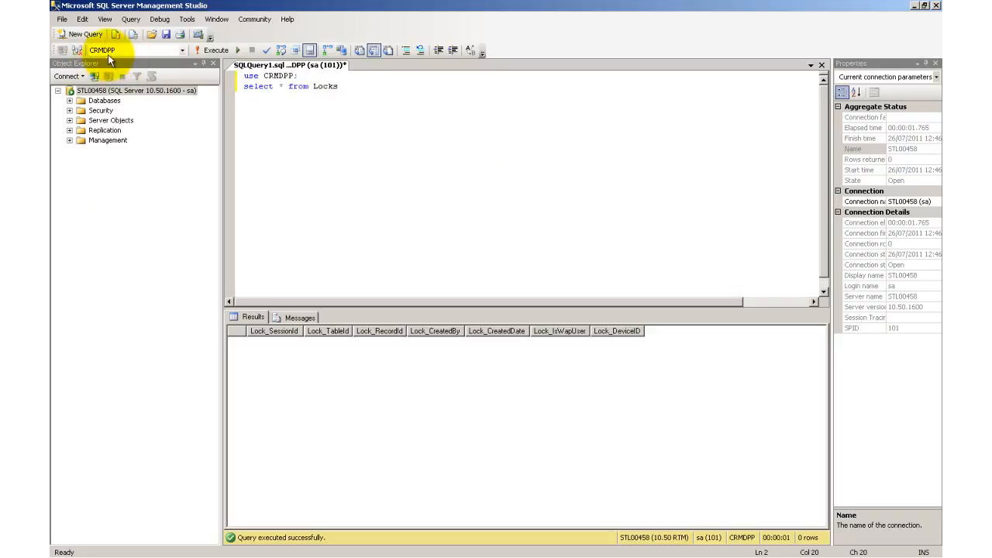
{"action": "left_click", "coordinate": [214, 51]}
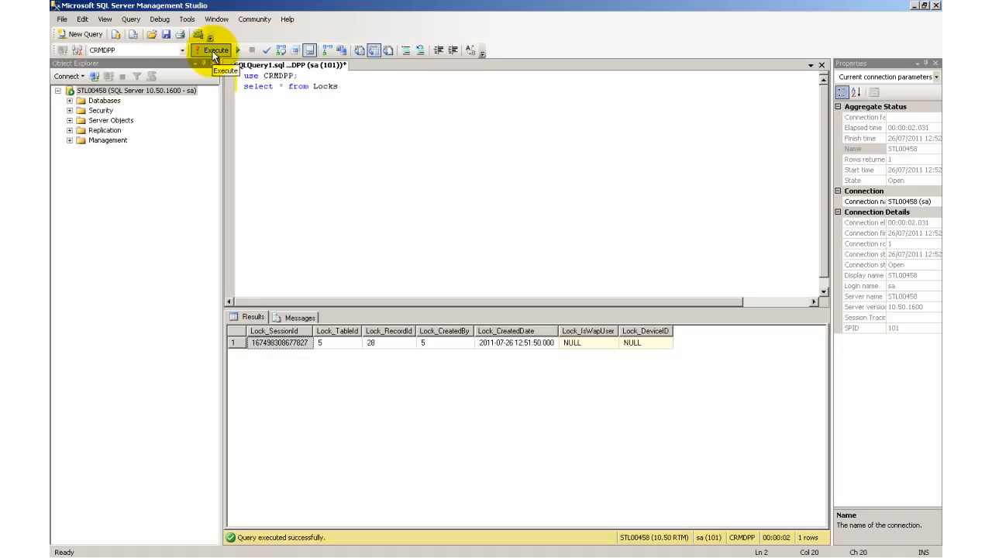
- Switch back to SageCRM in Internet Explorer and view the Keyword Search settings in System administration
{"action": "key", "text": "alt+Tab"}
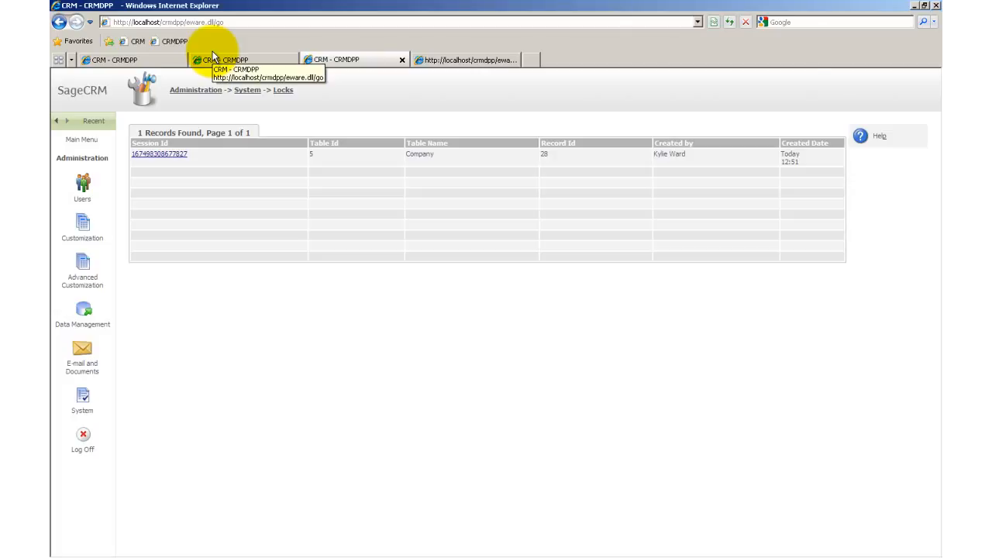
{"action": "left_click", "coordinate": [248, 91]}
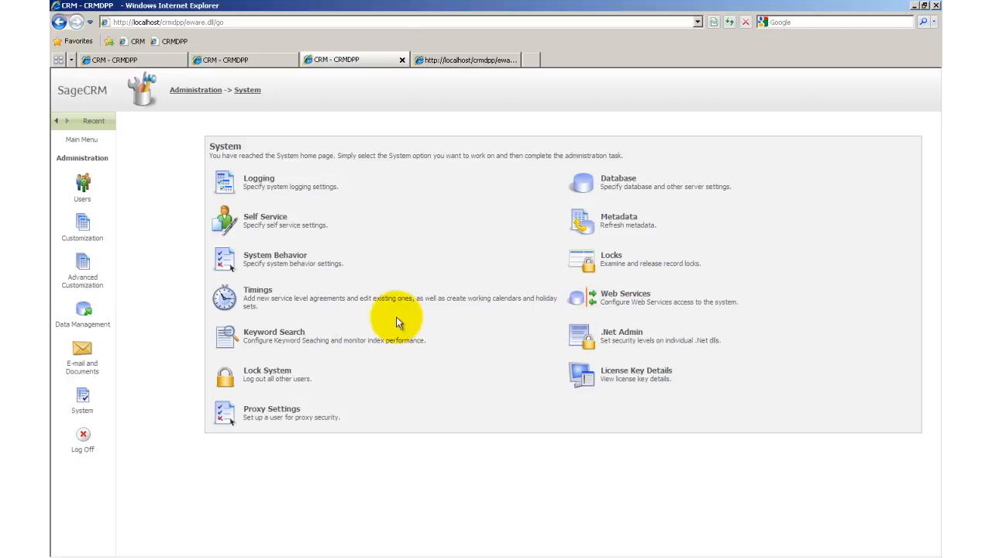
{"action": "left_click", "coordinate": [240, 341]}
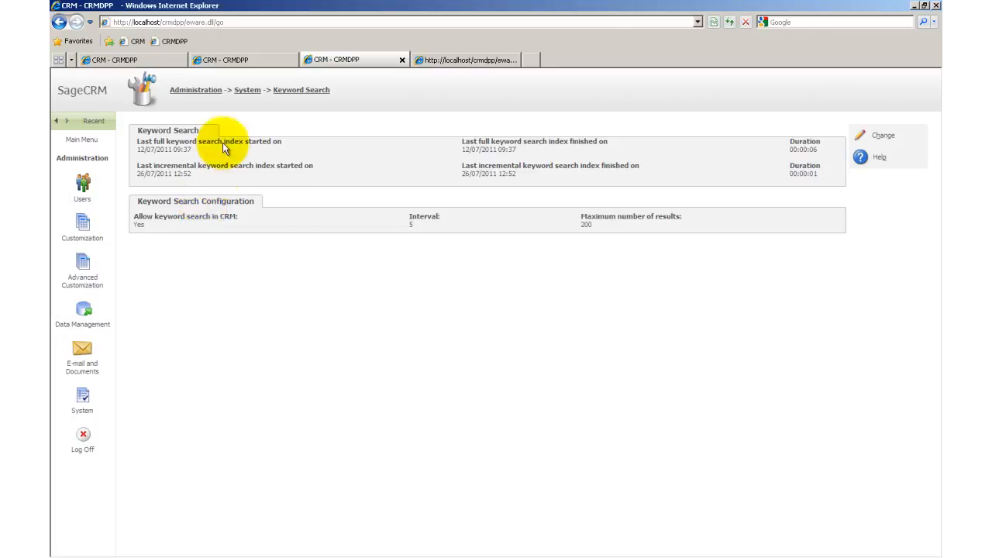
- Open the Lock System page, check the Gatecom Inc. record in another user session, and return to the lock confirmation
{"action": "left_click", "coordinate": [250, 95]}
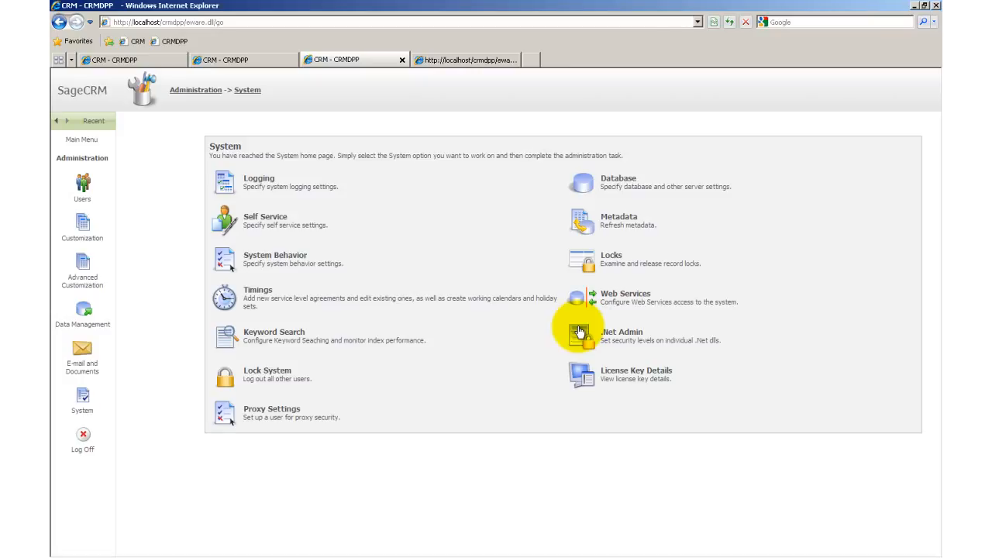
{"action": "left_click", "coordinate": [270, 375]}
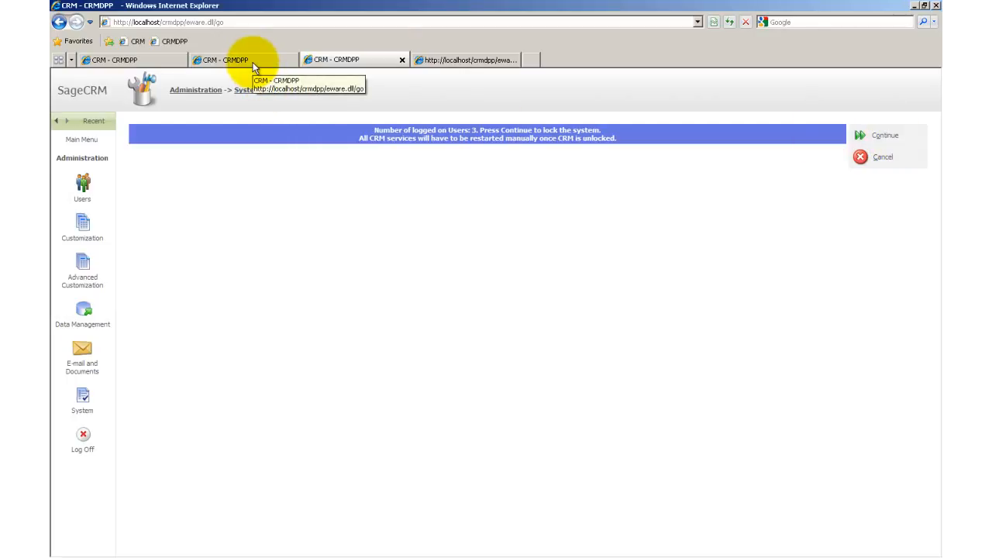
{"action": "left_click", "coordinate": [146, 59]}
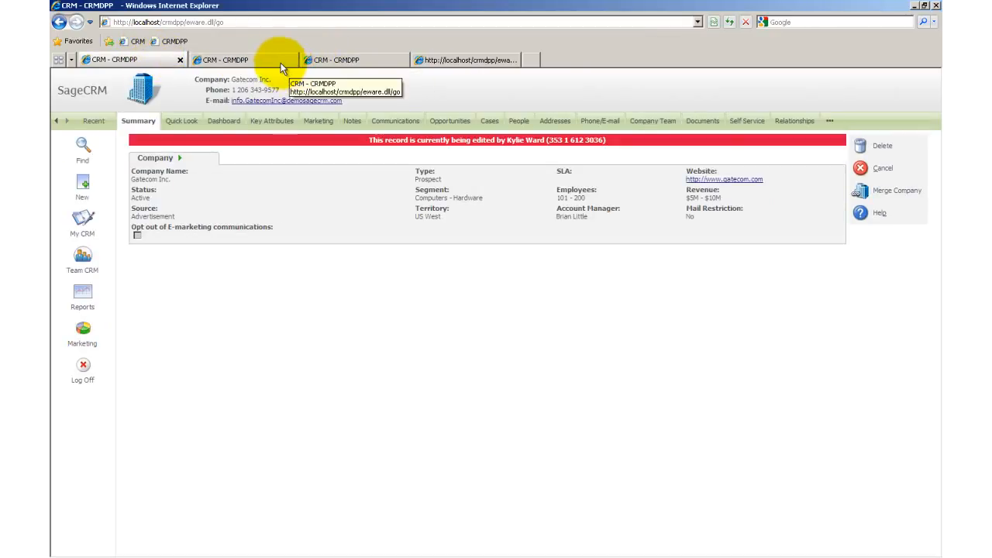
{"action": "left_click", "coordinate": [326, 62]}
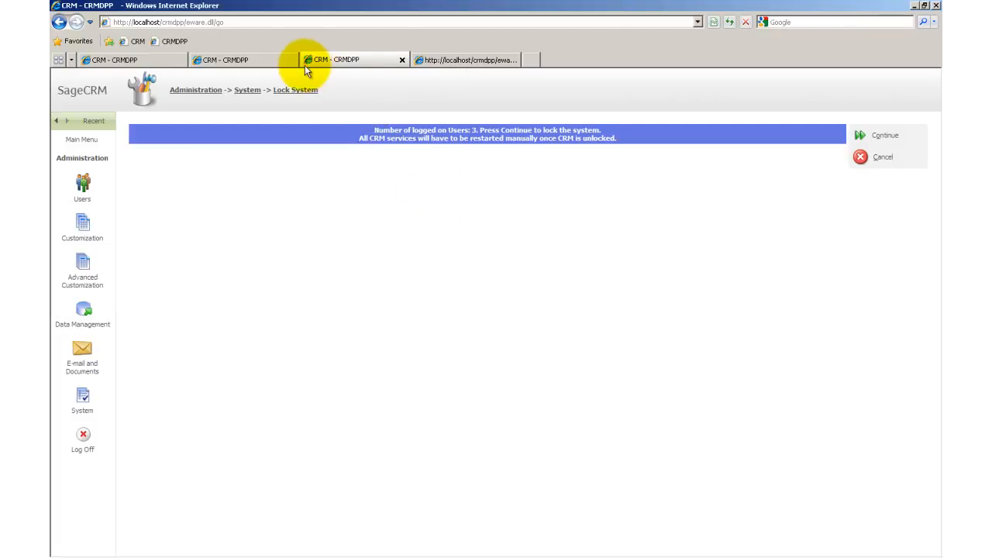
- Leave the lock confirmation without locking the system, and examine the License Key Details, including the licensed options
{"action": "left_click", "coordinate": [248, 91]}
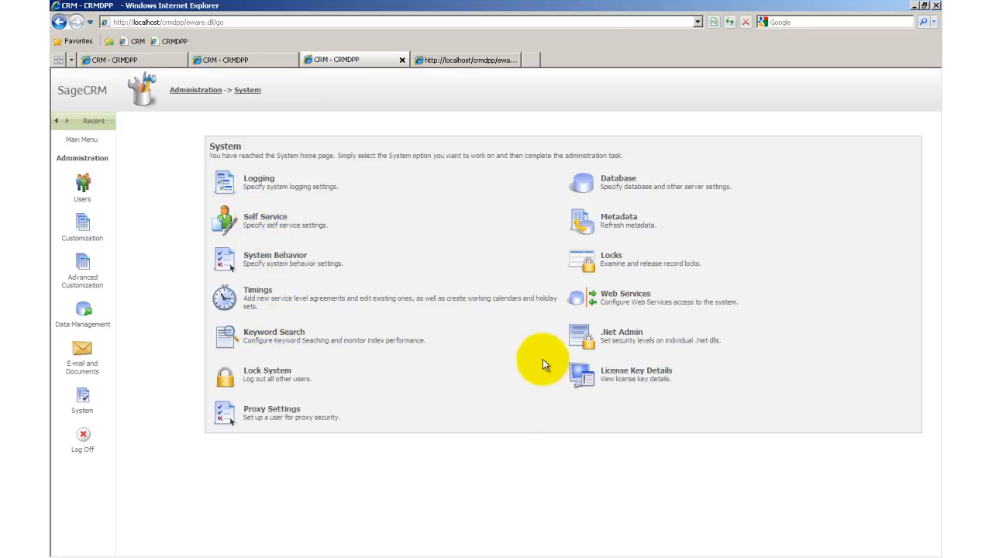
{"action": "left_click", "coordinate": [625, 373]}
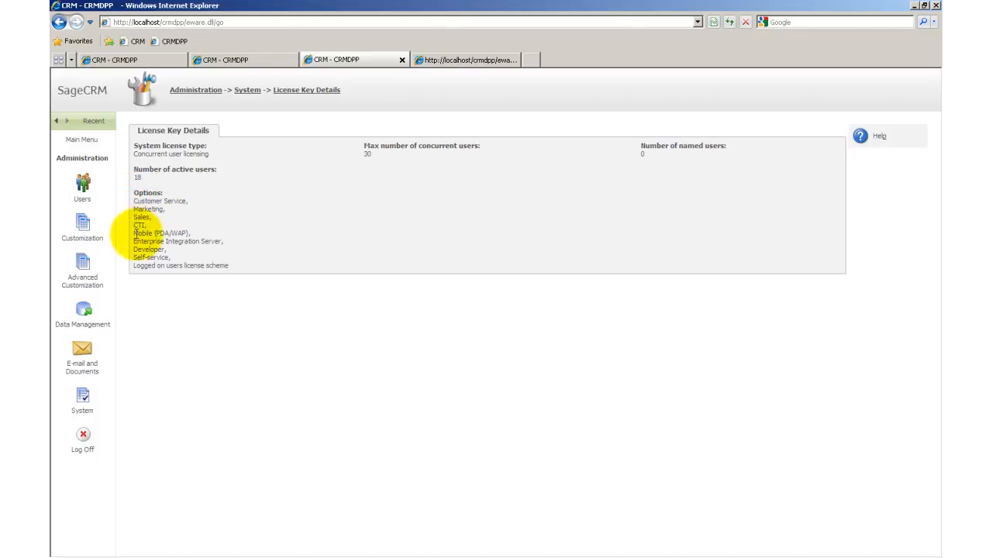
{"action": "left_click", "coordinate": [141, 245]}
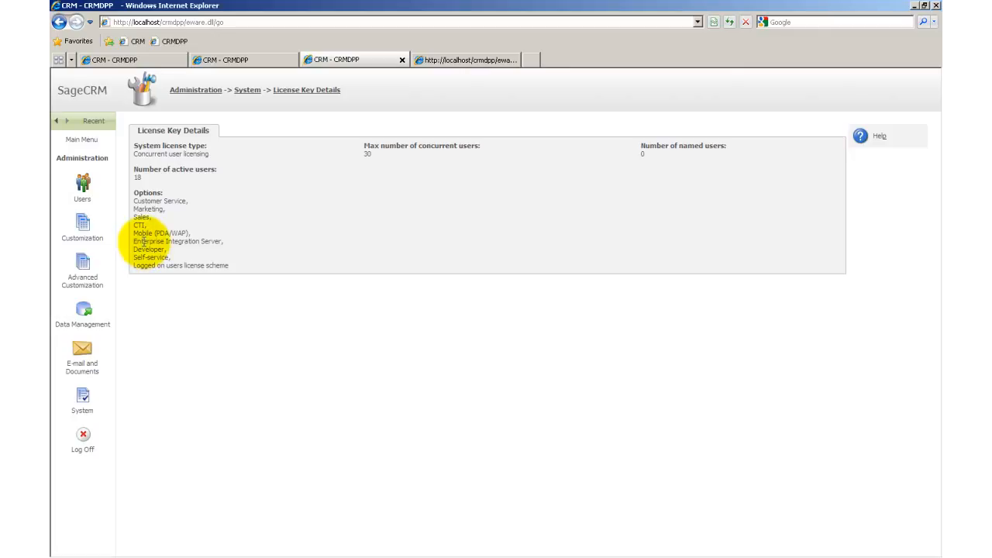
- View the Proxy Settings in System administration, and return to the System home page
{"action": "left_click", "coordinate": [251, 96]}
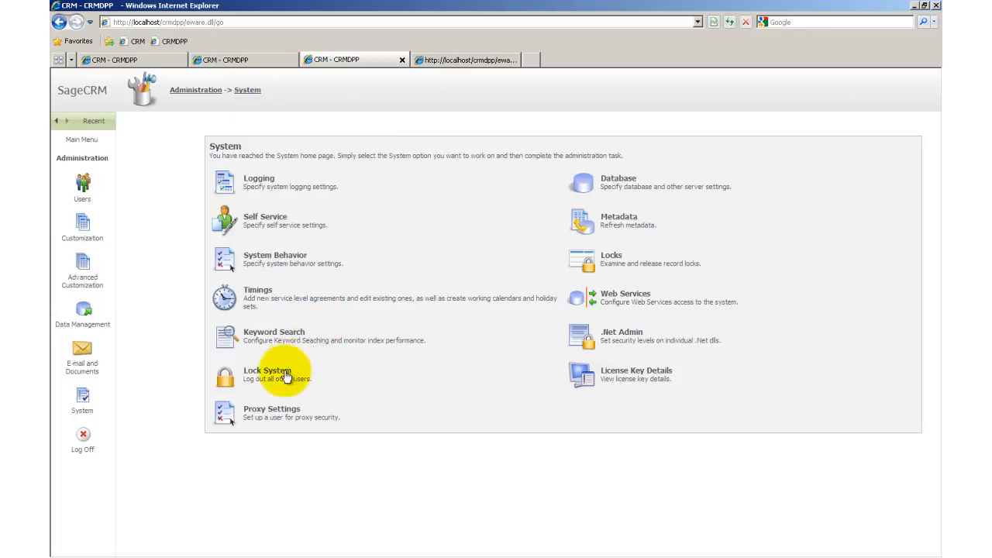
{"action": "left_click", "coordinate": [260, 411]}
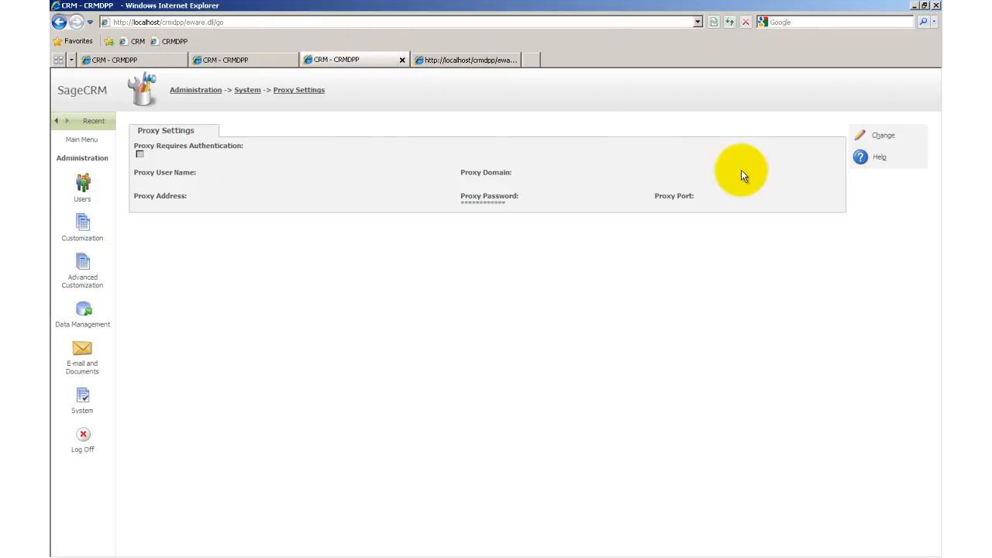
{"action": "left_click", "coordinate": [259, 94]}
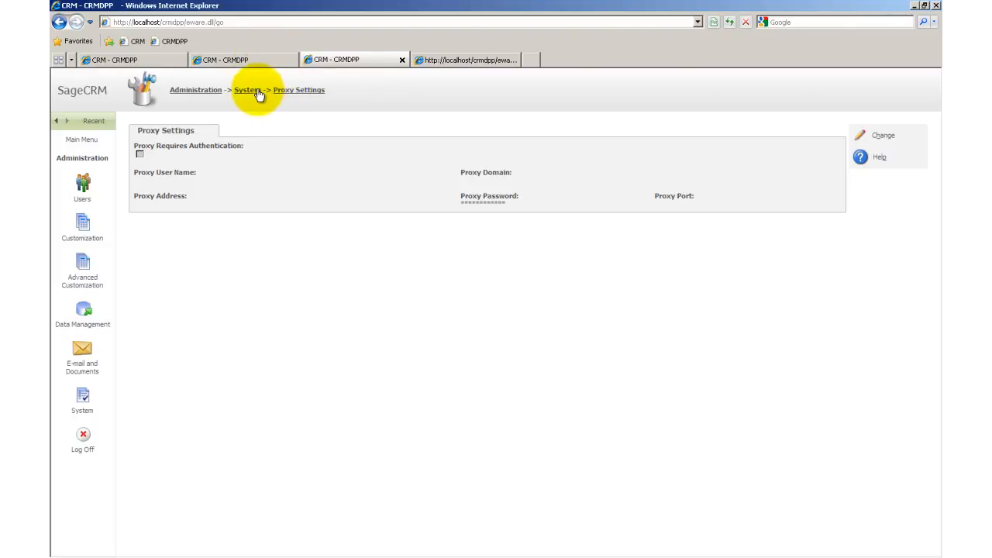